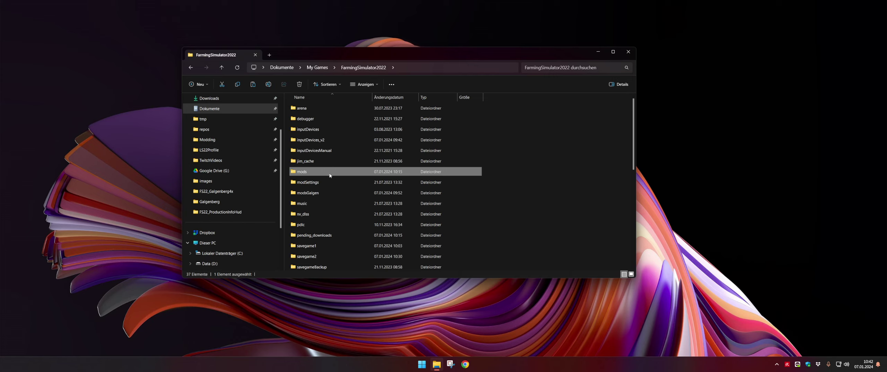
# Rename the mods folder in FarmingSimulator2022 to modsOstsee
pyautogui.press('F2')
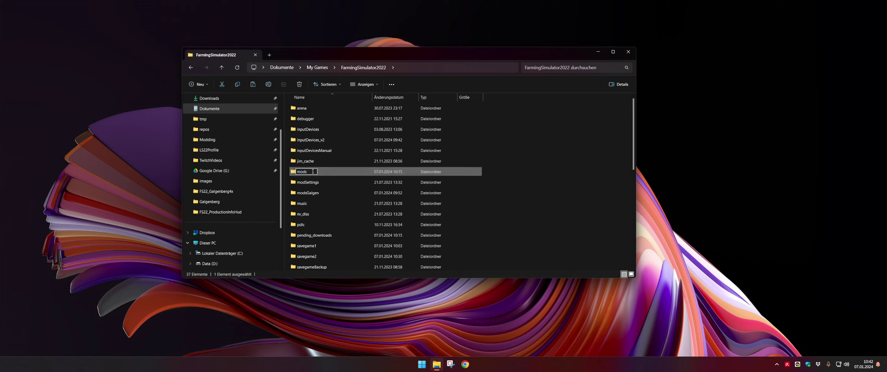
pyautogui.write('Ostsee')
pyautogui.press('Return')
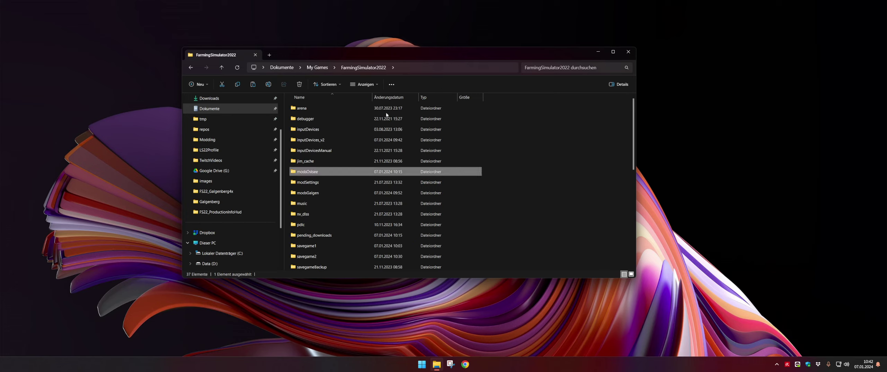
# Look through the mod archives stored in the modsGalgen folder and return to the FarmingSimulator2022 folder
pyautogui.click(327, 193)
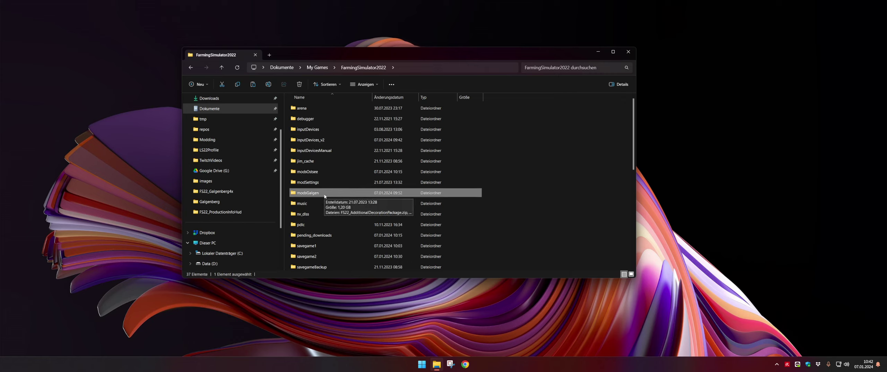
pyautogui.doubleClick(324, 194)
pyautogui.scroll(-4, 346, 193)
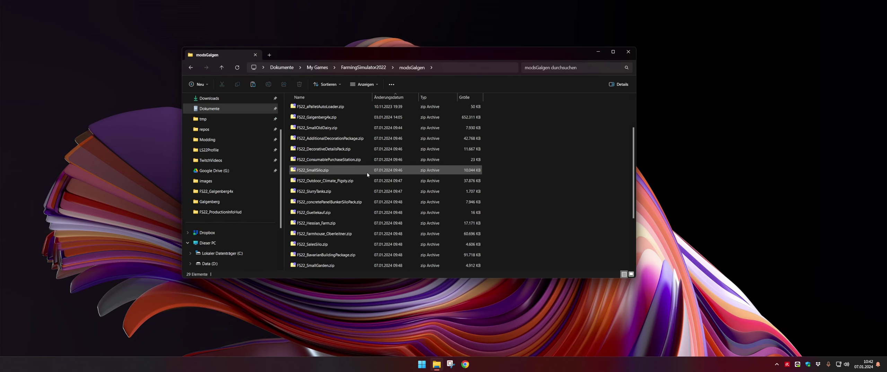
pyautogui.scroll(4, 359, 208)
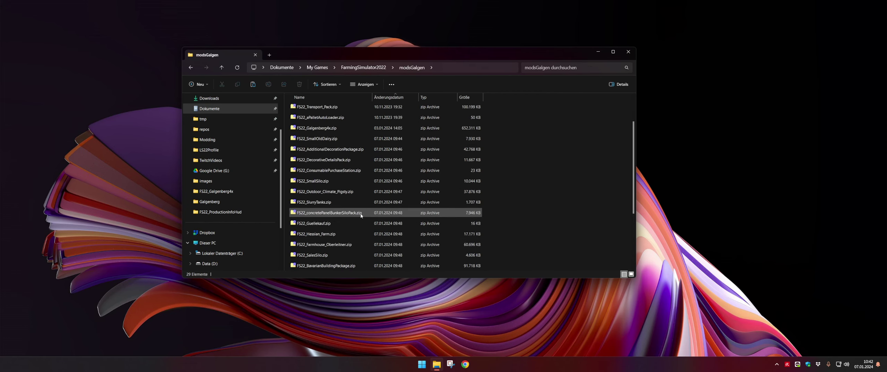
pyautogui.click(364, 67)
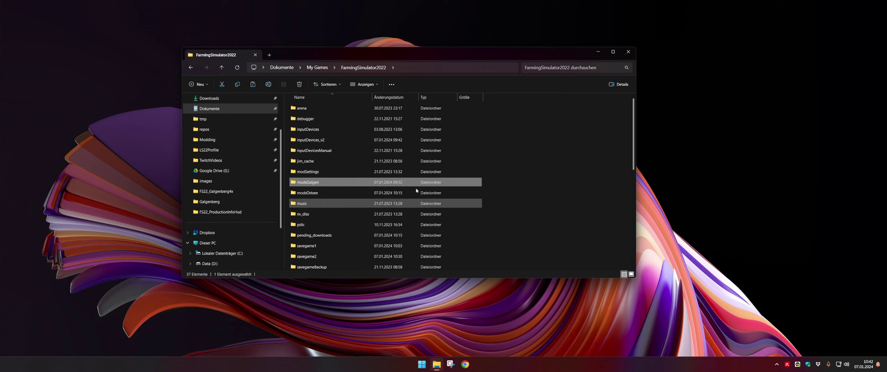
# Create a new empty folder named mods in FarmingSimulator2022, check its contents and go back
pyautogui.click(199, 84)
pyautogui.click(208, 99)
pyautogui.write('mods')
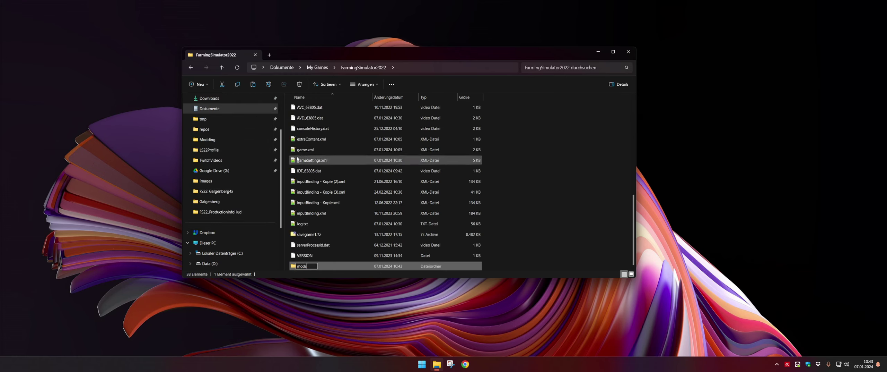
pyautogui.press('Return')
pyautogui.press('Return')
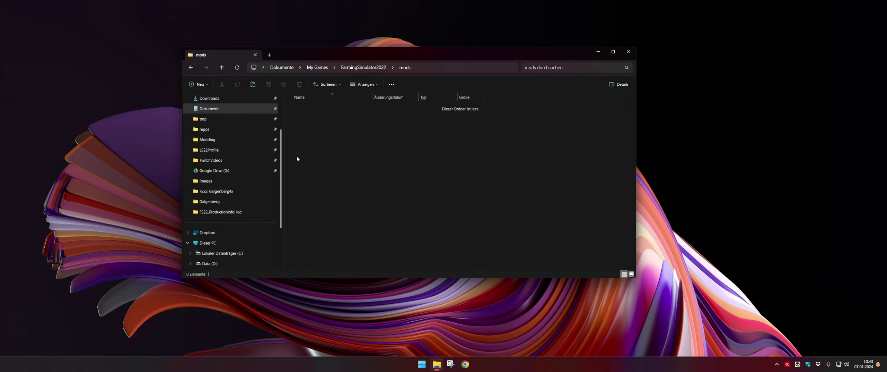
pyautogui.hotkey('alt', 'Left')
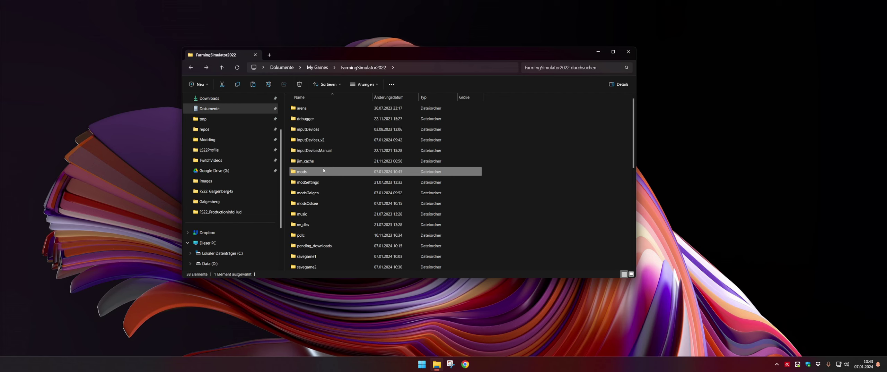
# Copy FS22_SmallSilo.zip from the modsGalgen folder into the new mods folder
pyautogui.doubleClick(324, 193)
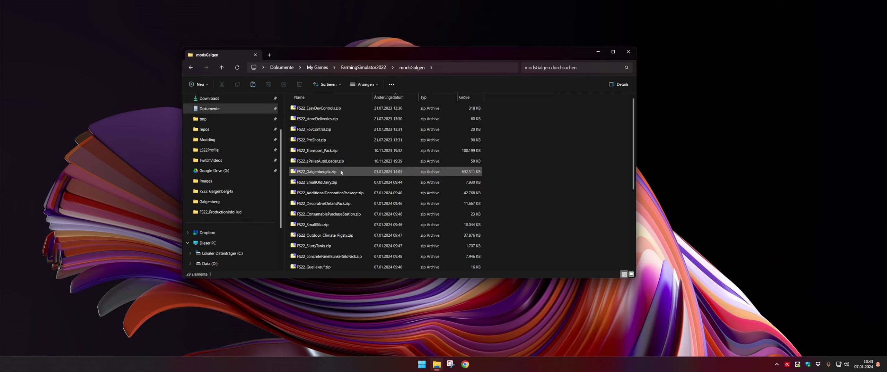
pyautogui.click(333, 225)
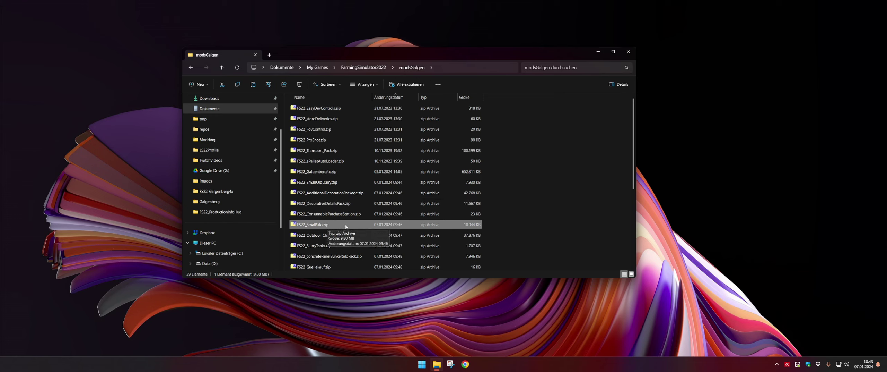
pyautogui.hotkey('alt', 'Left')
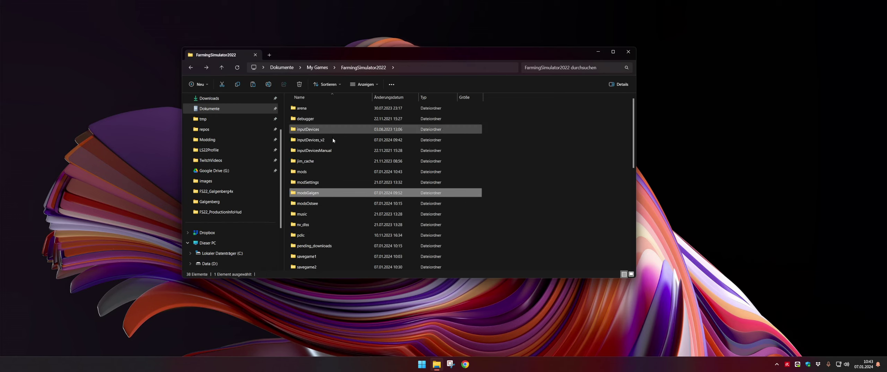
pyautogui.doubleClick(324, 171)
# Launch Farming Simulator 22 from the Windows search
pyautogui.press('super')
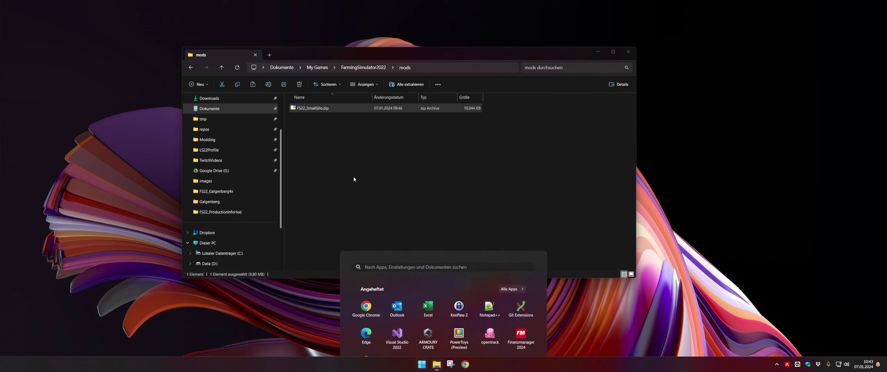
pyautogui.write('fa')
pyautogui.click(354, 179)
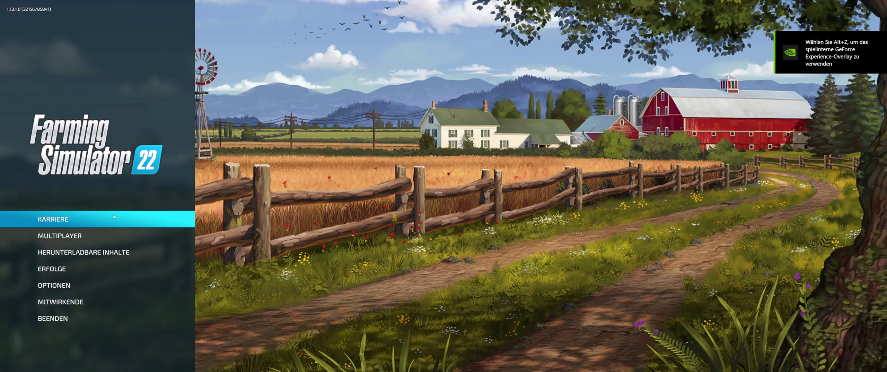
# Set up a new career in the third, free save slot with the Neuer Farmer mode on the Elmcreek map
pyautogui.click(103, 224)
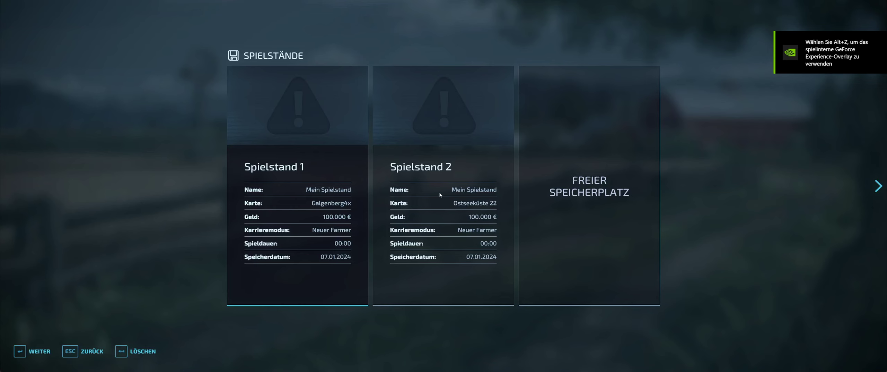
pyautogui.click(593, 193)
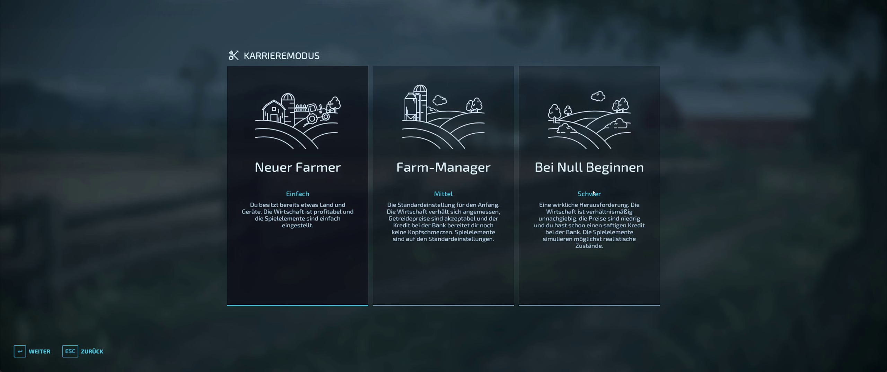
pyautogui.click(263, 238)
pyautogui.press('Return')
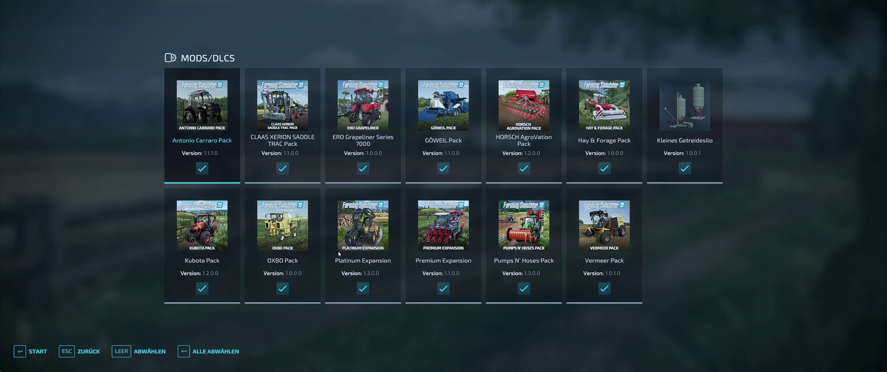
# Deselect all mods and DLCs, enable only Kleines Getreidesilo and start loading the game
pyautogui.press('BackSpace')
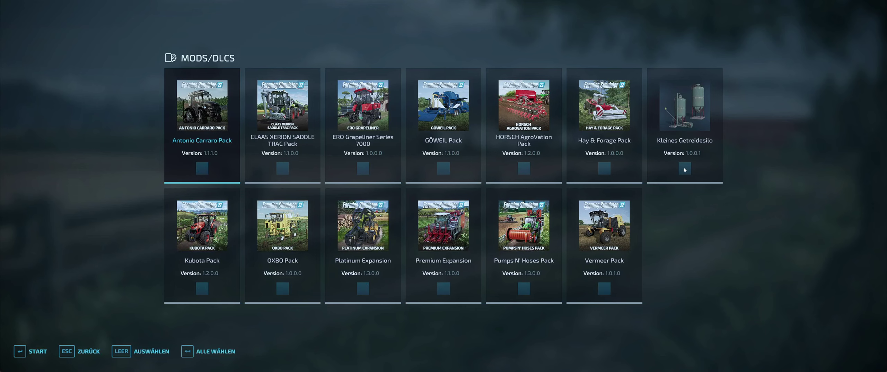
pyautogui.click(686, 169)
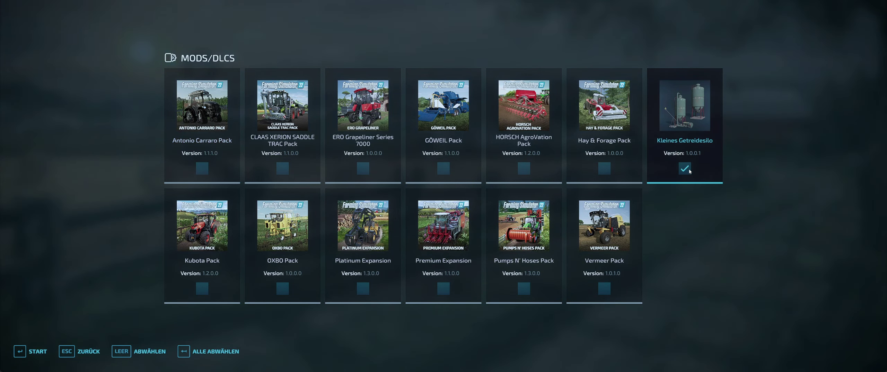
pyautogui.press('Return')
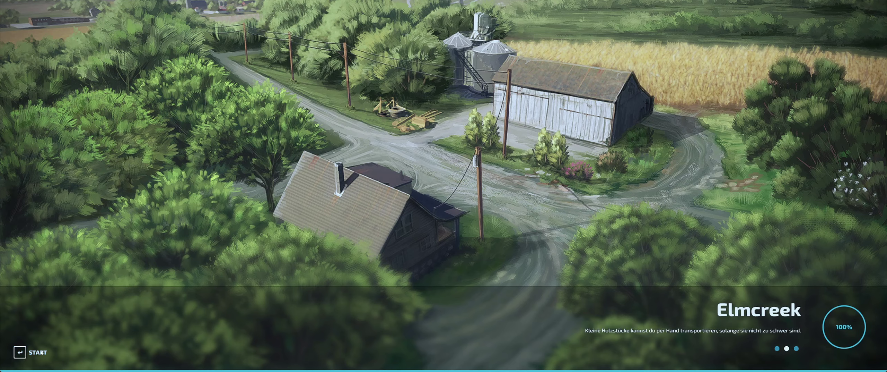
# Enter the loaded Elmcreek map, decline the introductory tour and dismiss the hint
pyautogui.press('Return')
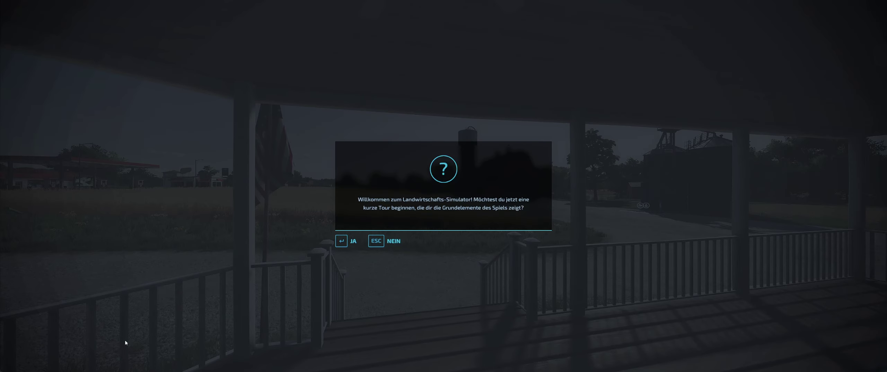
pyautogui.click(406, 244)
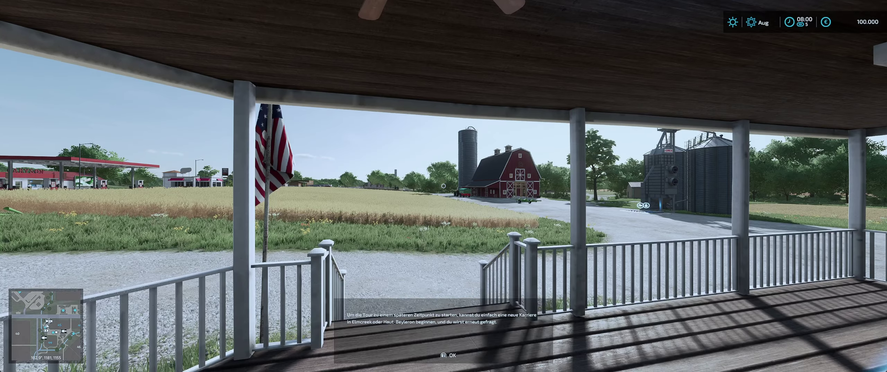
pyautogui.press('Return')
# Save the new game from the in-game menu and return to play
pyautogui.press('Escape')
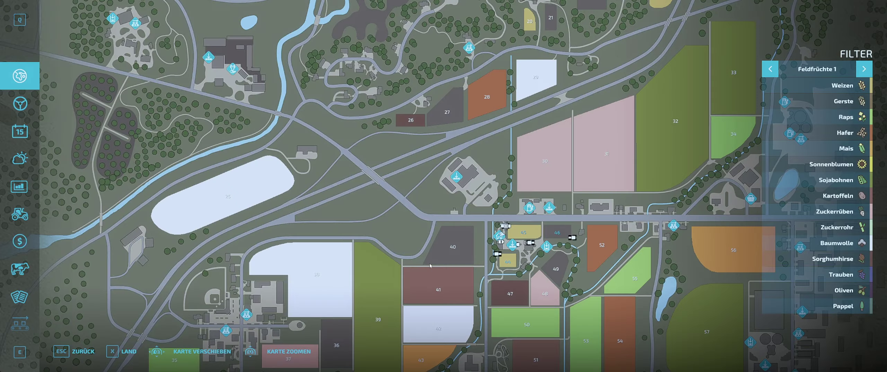
pyautogui.press('q')
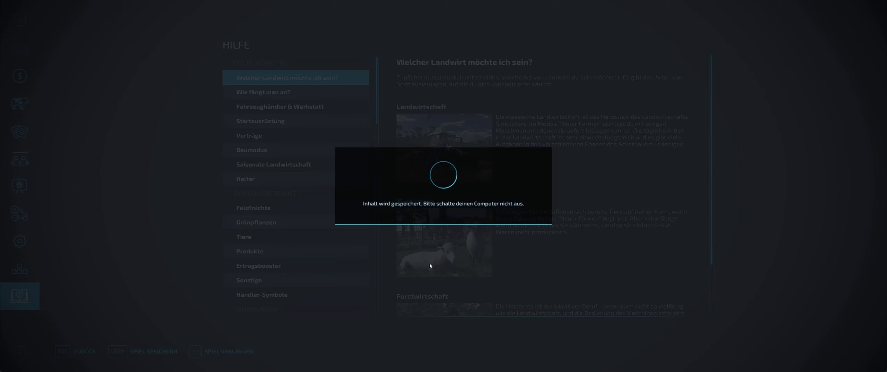
pyautogui.press('Escape')
# Walk off the porch and build the Lizard Kleines Getreidesilo on the grass between wheat field and gravel drive, leaving build mode
pyautogui.press('w')
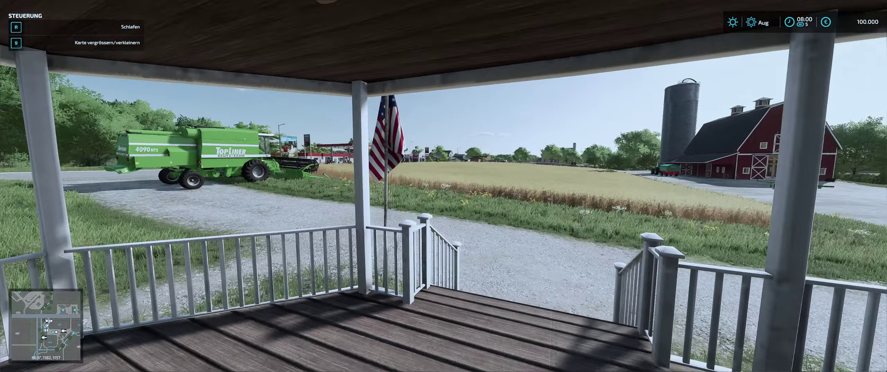
pyautogui.press('w')
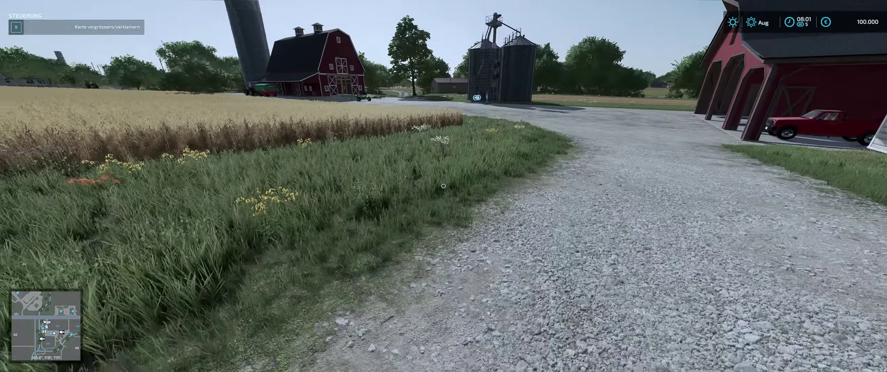
pyautogui.press('p')
pyautogui.press('q')
pyautogui.press('q')
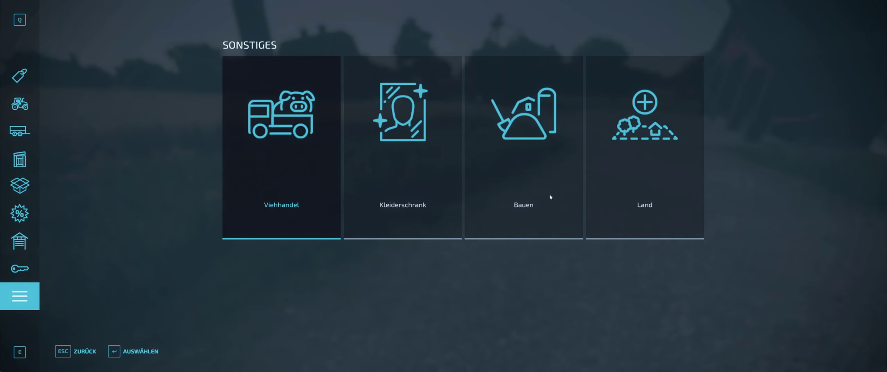
pyautogui.click(539, 163)
pyautogui.click(191, 273)
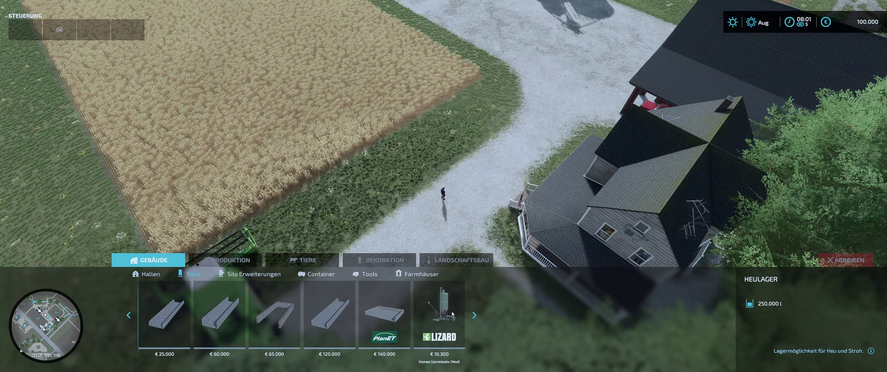
pyautogui.click(439, 312)
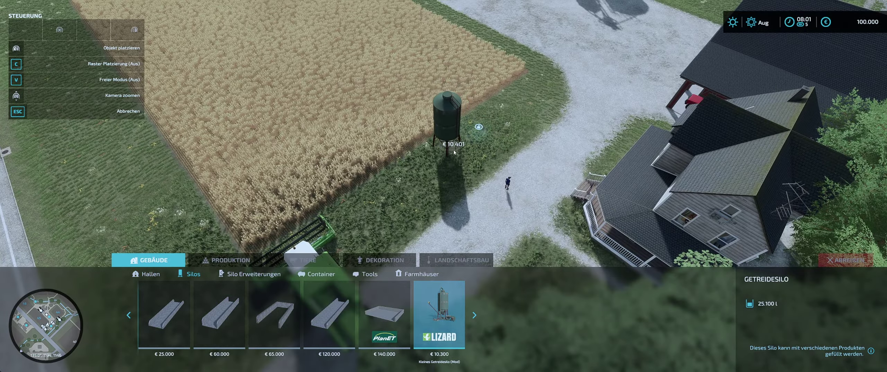
pyautogui.click(451, 156)
pyautogui.press('Escape')
pyautogui.press('Escape')
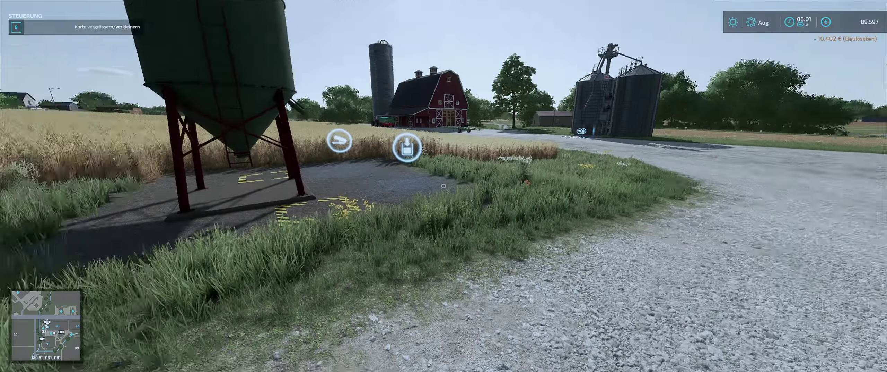
# Walk around the newly placed grain silo and examine it from several sides
pyautogui.press('w')
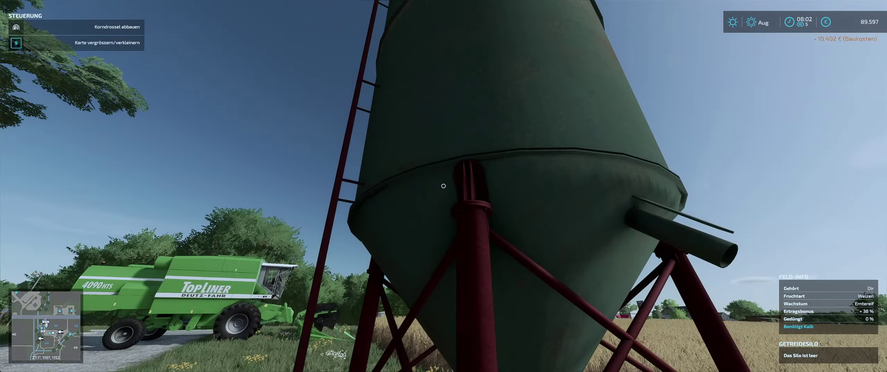
pyautogui.press('s')
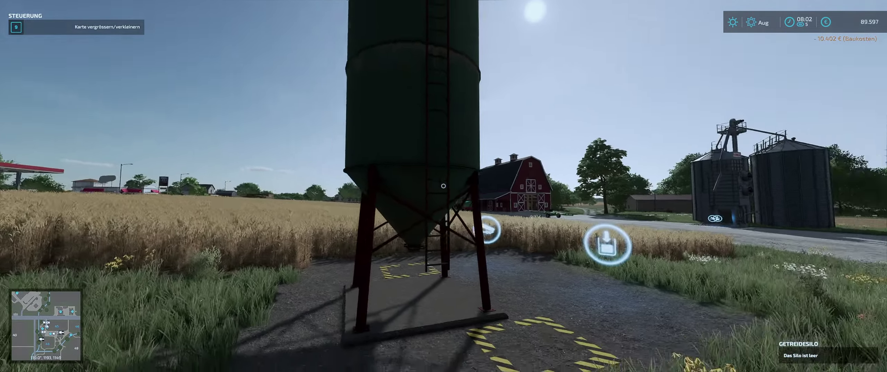
pyautogui.press('s')
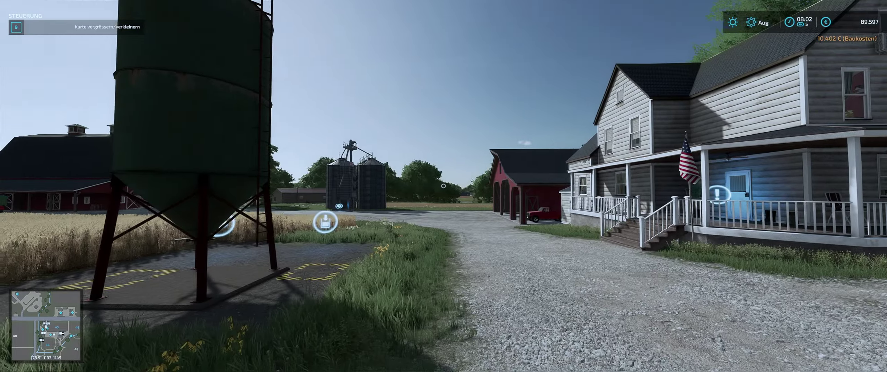
pyautogui.press('s')
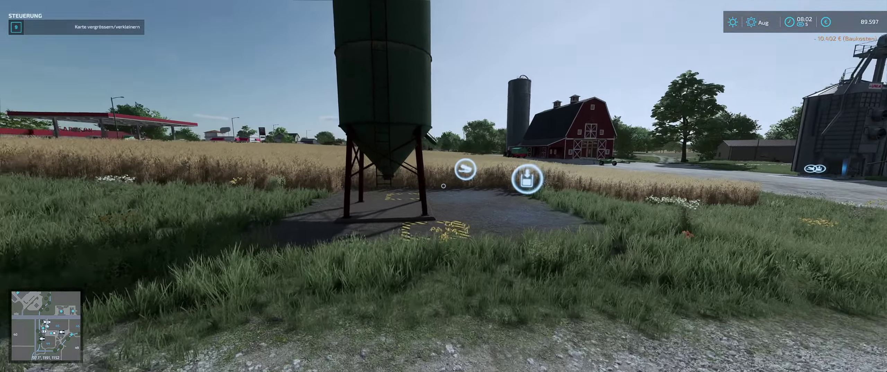
# Save the Elmcreek career with the newly built grain silo from the in-game menu
pyautogui.press('Escape')
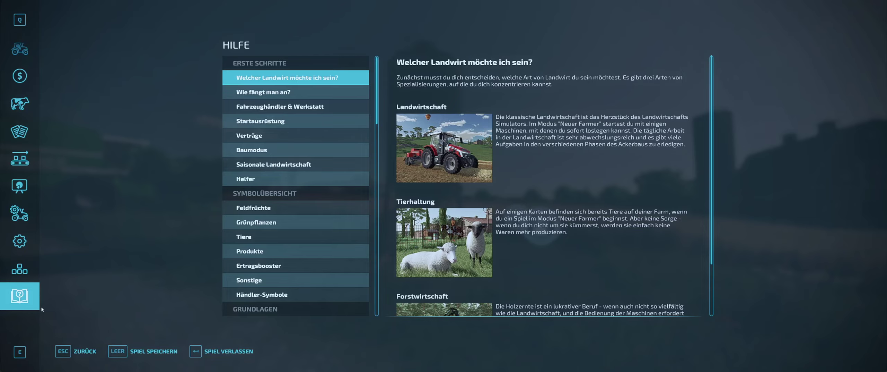
pyautogui.press('space')
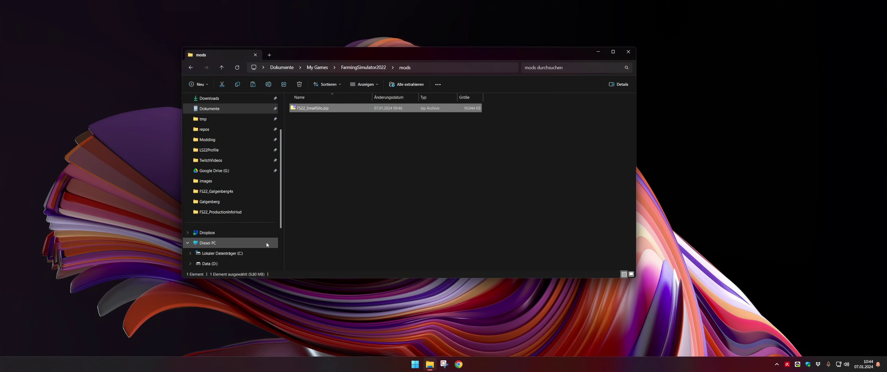
# Switch to File Explorer, open the savegame3 folder inside FarmingSimulator2022 and examine its save files
pyautogui.click(346, 68)
pyautogui.scroll(-2, 344, 207)
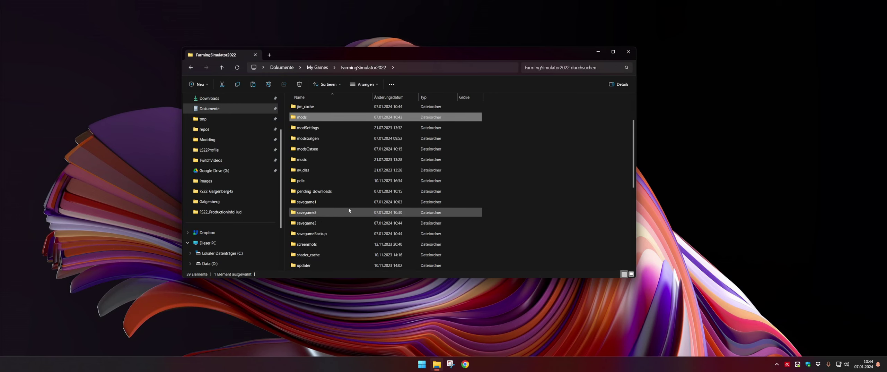
pyautogui.doubleClick(343, 222)
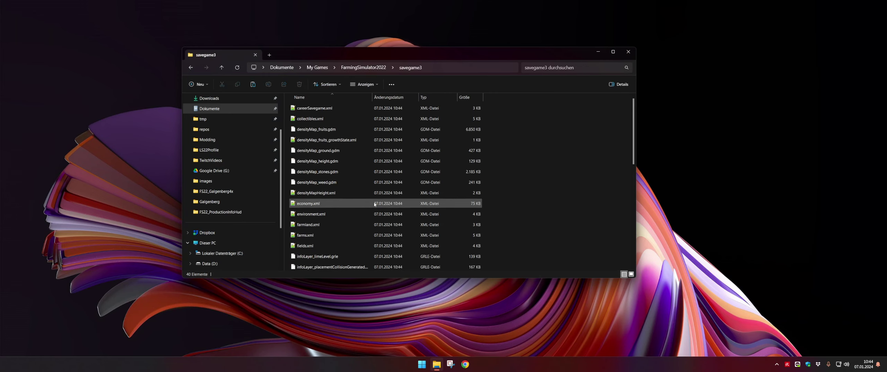
pyautogui.click(378, 213)
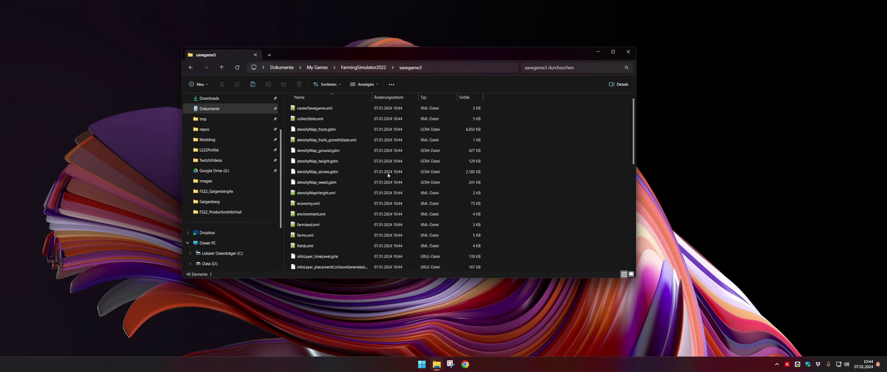
# Return to the mods folder and extract FS22_SmallSilo.zip there into a folder named FS22_SmallSilo
pyautogui.hotkey('alt', 'Left')
pyautogui.doubleClick(306, 158)
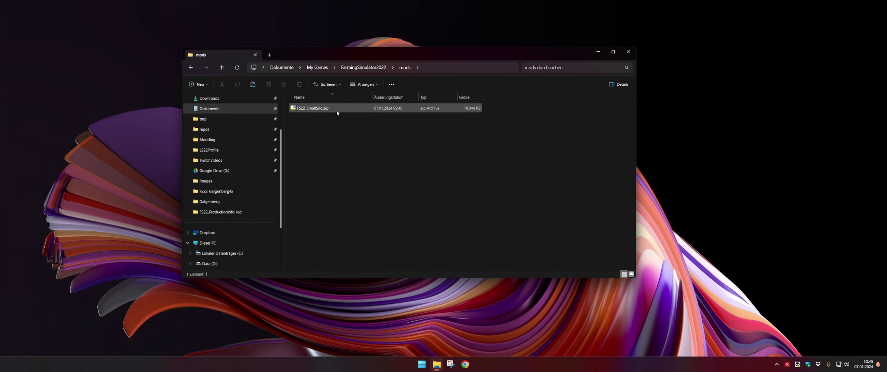
pyautogui.click(326, 110)
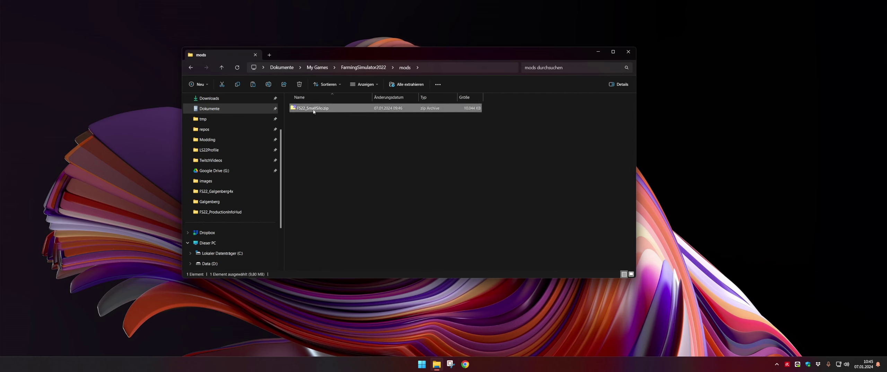
pyautogui.rightClick(314, 111)
pyautogui.moveTo(338, 142)
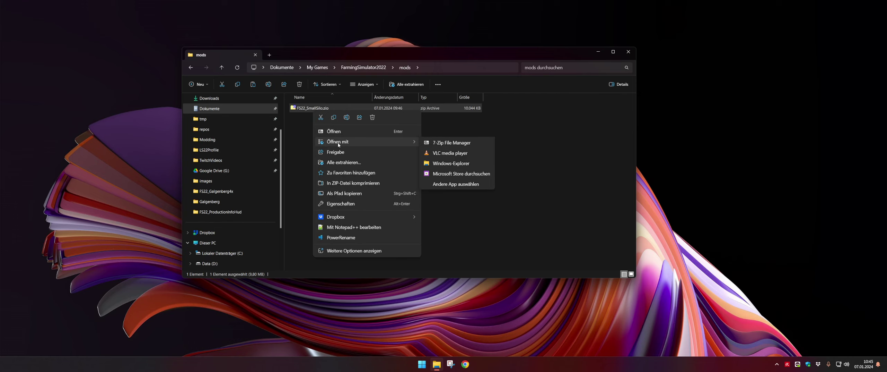
pyautogui.click(344, 162)
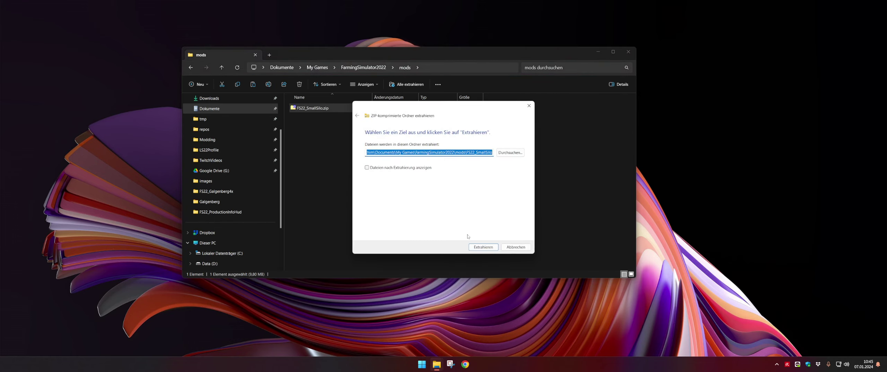
pyautogui.click(331, 119)
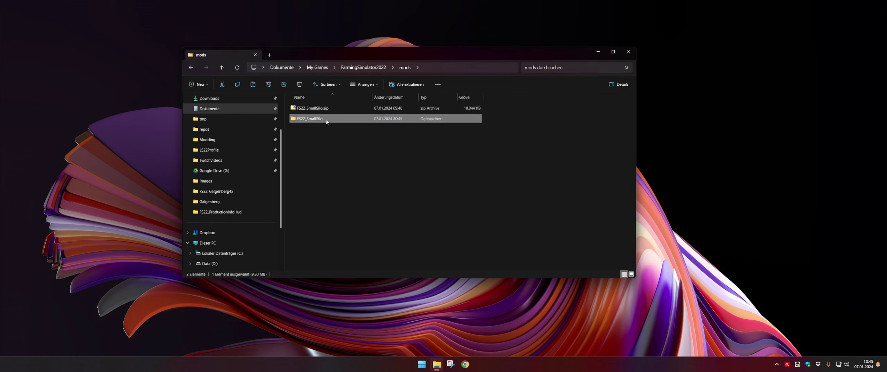
# Compare the zip archive with the extracted FS22_SmallSilo folder, and open silos.xml from that folder in Notepad++
pyautogui.click(327, 109)
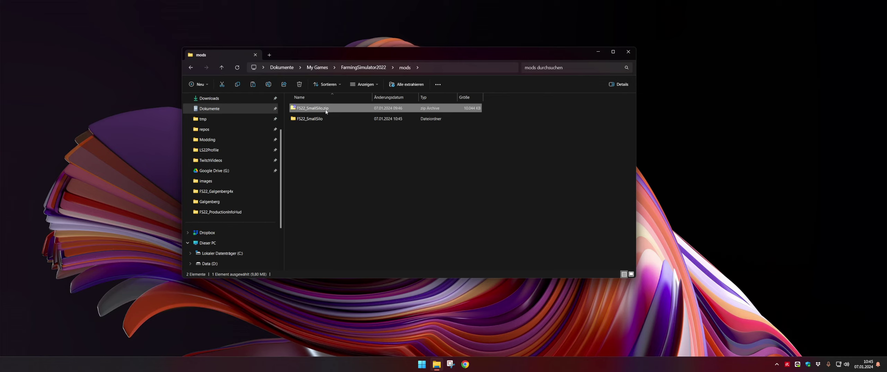
pyautogui.click(329, 118)
pyautogui.click(367, 110)
pyautogui.doubleClick(341, 119)
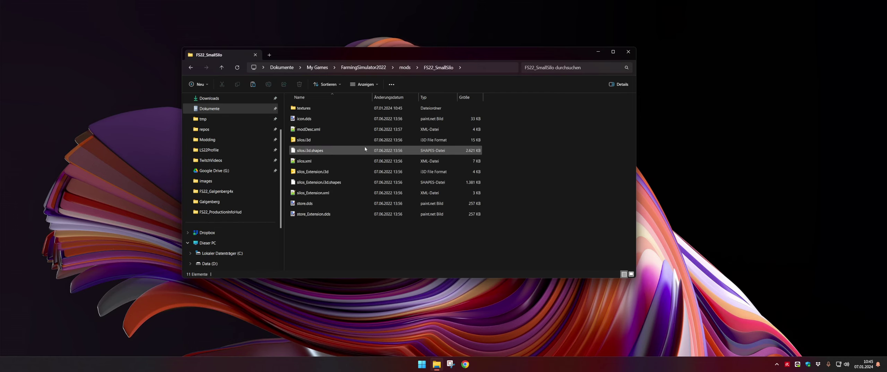
pyautogui.doubleClick(330, 163)
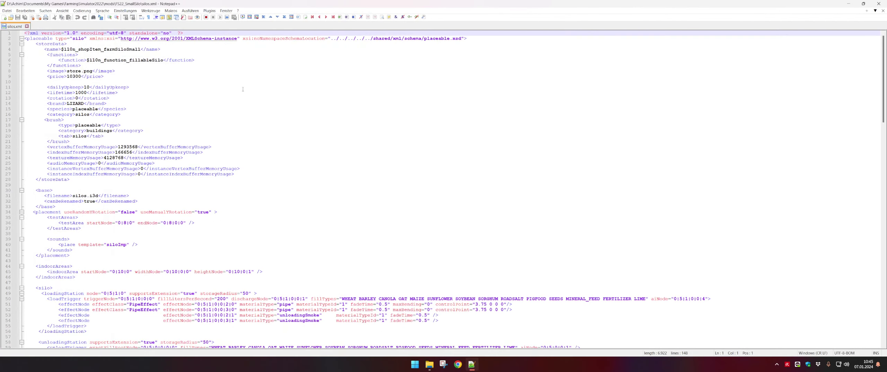
# Add STONE after LIME in the fillTypes list of the silo's storage element
pyautogui.scroll(-14, 185, 148)
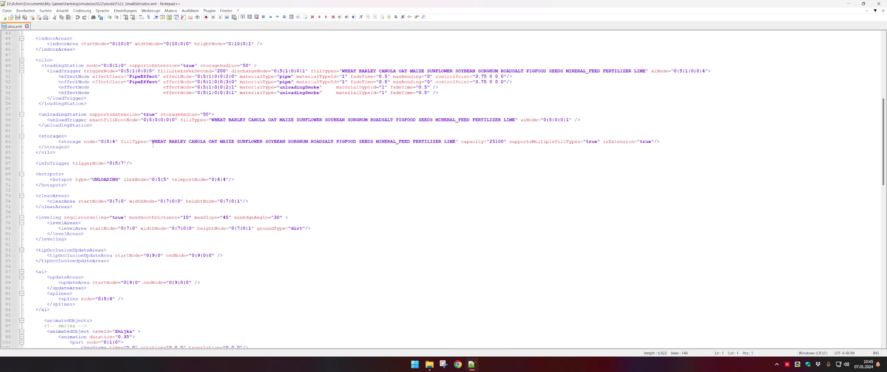
pyautogui.moveTo(152, 143); pyautogui.dragTo(407, 137)
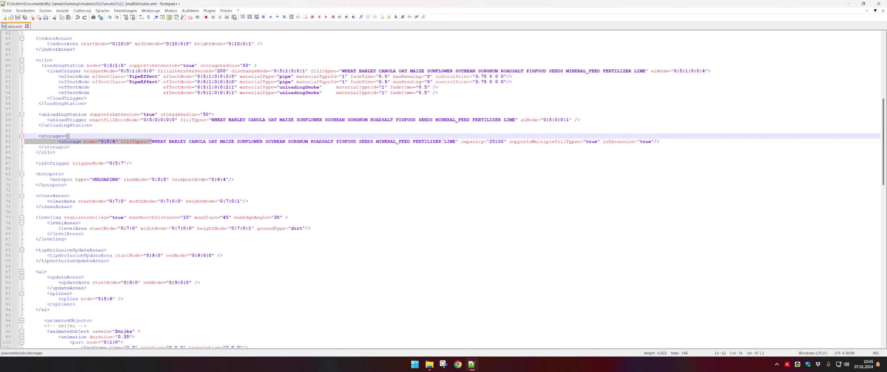
pyautogui.click(456, 141)
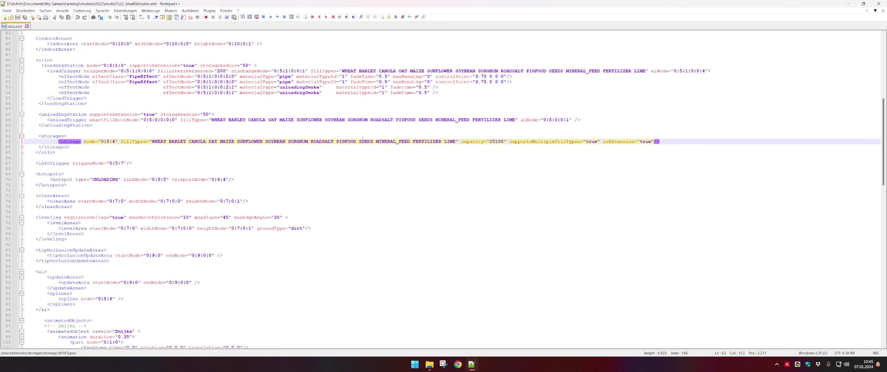
pyautogui.write('STONE')
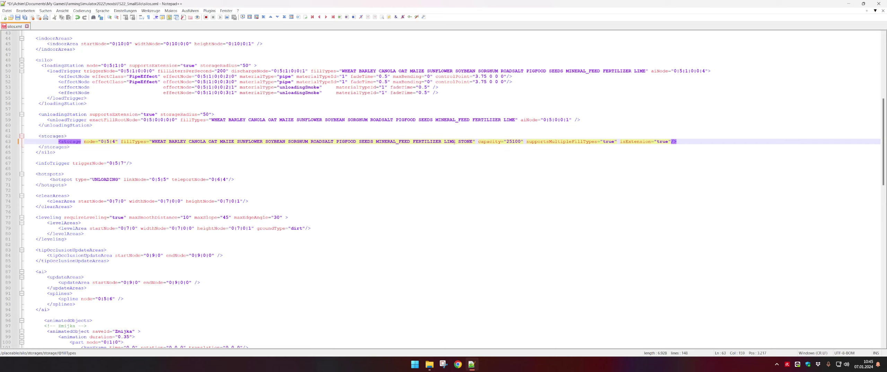
# Copy the STONE entry into the fillTypes of unloadTrigger and loadTrigger after LIME, and save silos.xml
pyautogui.keyDown('shift'); pyautogui.click(456, 141); pyautogui.keyUp('shift')
pyautogui.hotkey('ctrl', 'c')
pyautogui.click(516, 119)
pyautogui.hotkey('ctrl', 'v')
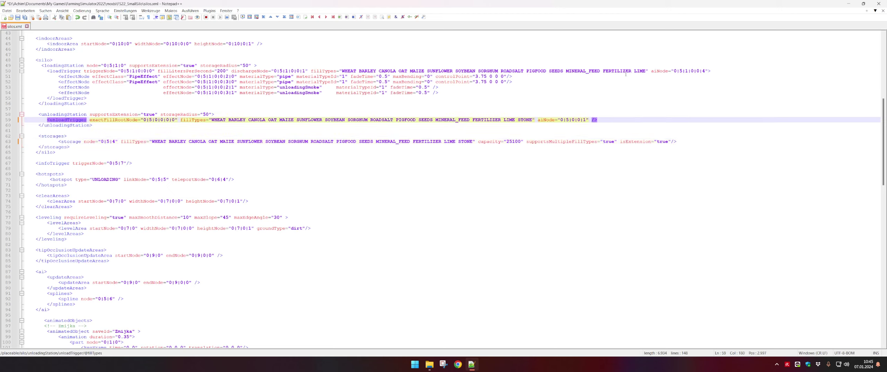
pyautogui.click(646, 72)
pyautogui.hotkey('ctrl', 'v')
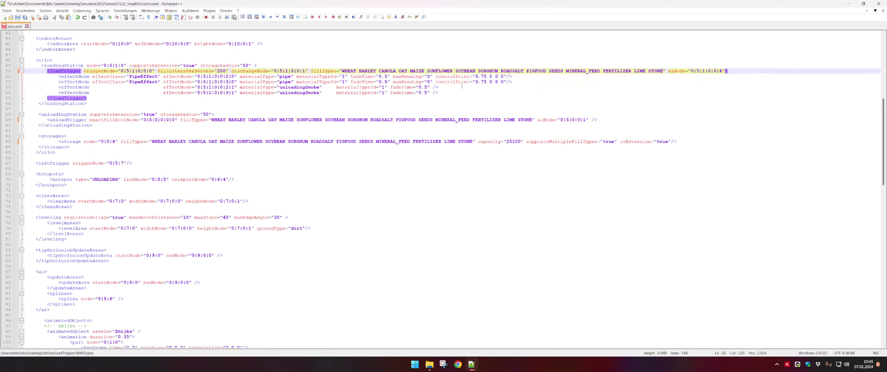
pyautogui.hotkey('ctrl', 's')
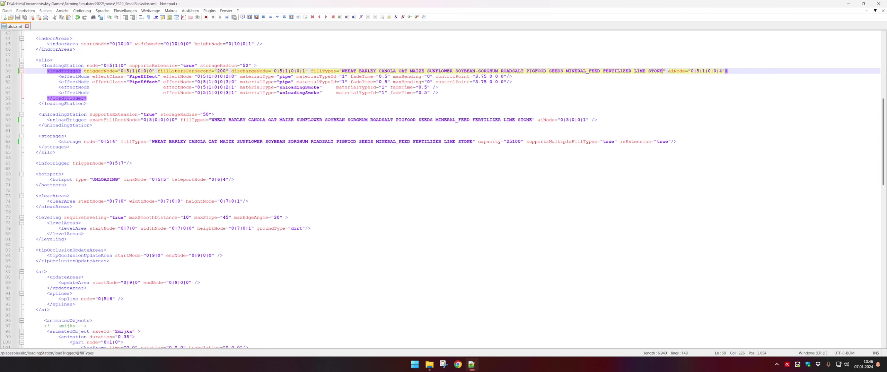
# Reopen silos.xml, remove the space between LIME and STONE in the loadTrigger's fillTypes, save, and return to the mod folder
pyautogui.click(849, 3)
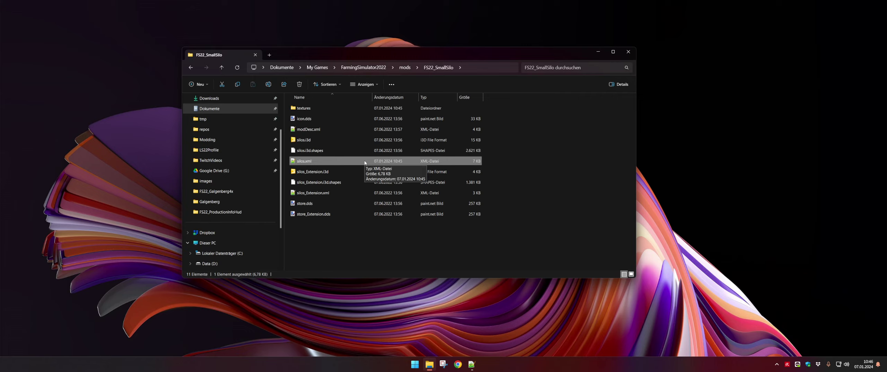
pyautogui.doubleClick(342, 164)
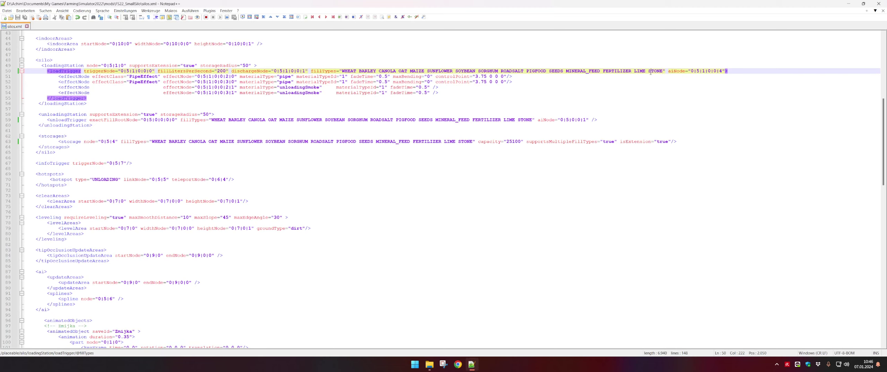
pyautogui.moveTo(651, 73); pyautogui.dragTo(648, 77)
pyautogui.click(648, 72)
pyautogui.press('BackSpace')
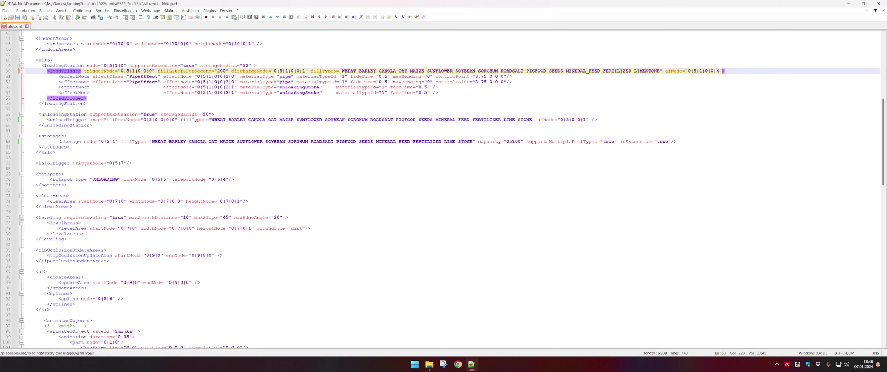
pyautogui.hotkey('ctrl', 's')
pyautogui.click(847, 4)
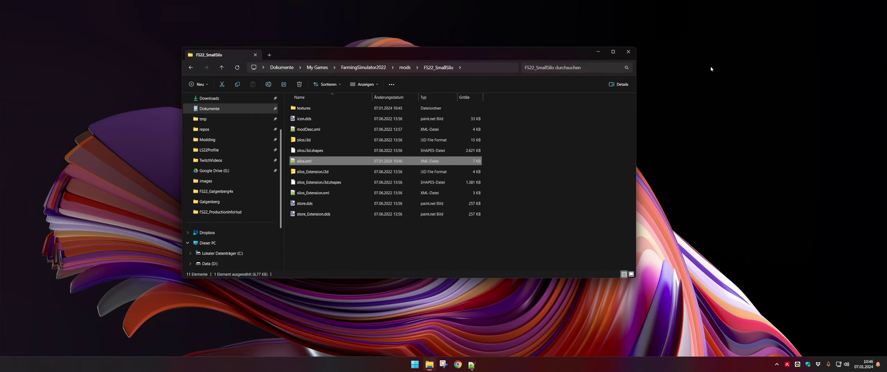
# Launch Farming Simulator 22
pyautogui.press('super')
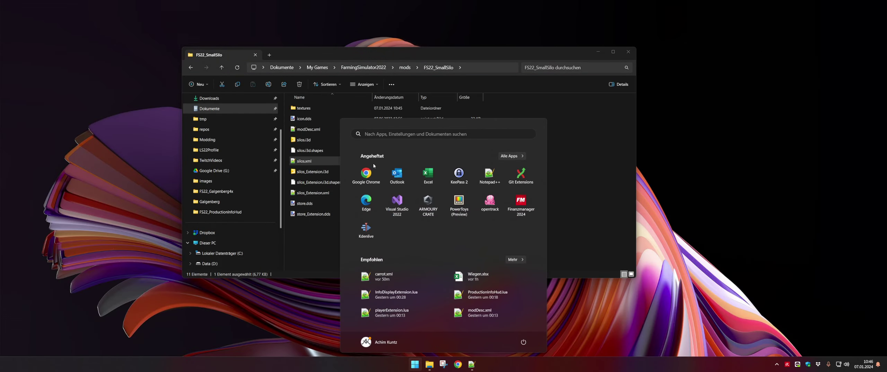
pyautogui.write('fa')
pyautogui.press('Return')
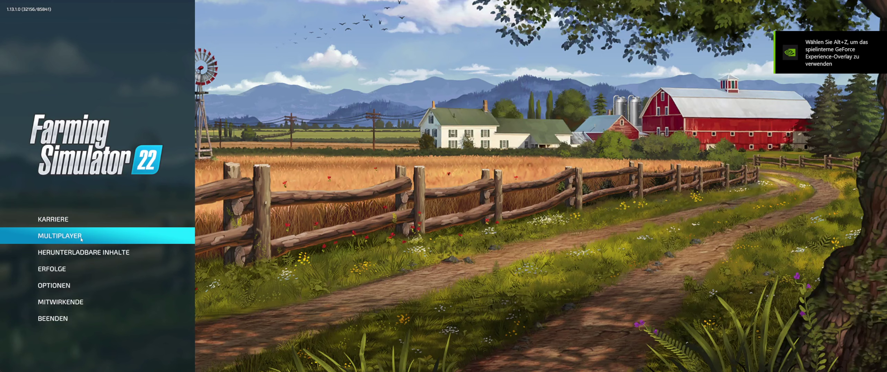
# Load the saved Elmcreek career with the Kleines Getreidesilo mod enabled, enter the map and walk towards the silo
pyautogui.click(146, 221)
pyautogui.click(610, 192)
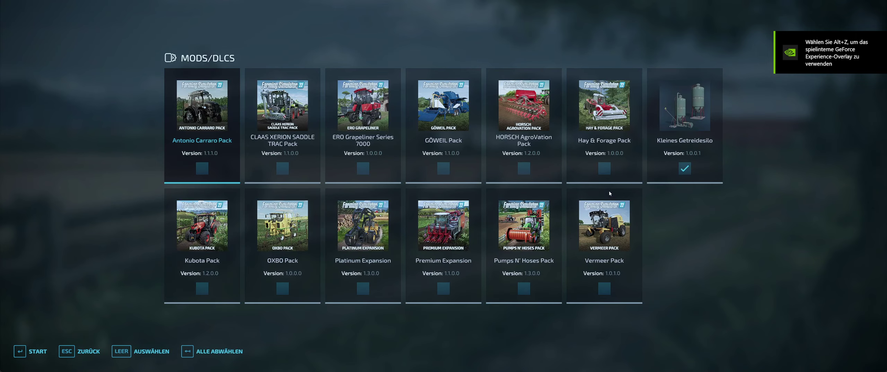
pyautogui.press('Return')
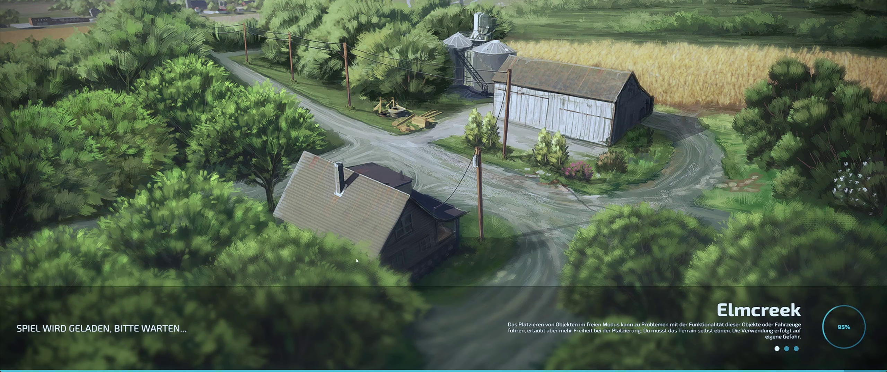
pyautogui.press('Return')
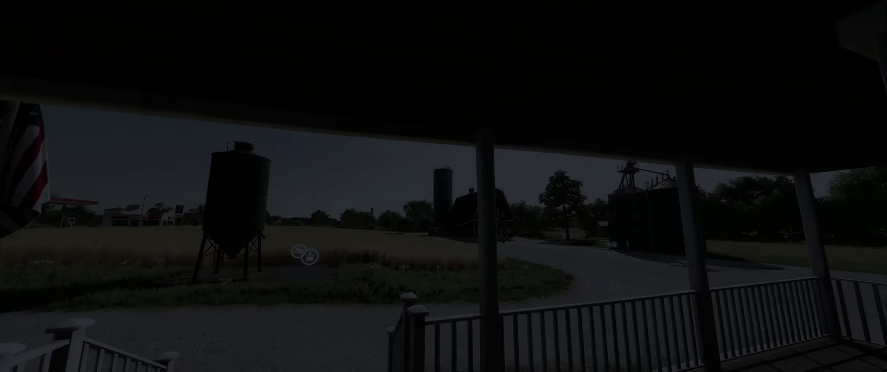
pyautogui.press('w')
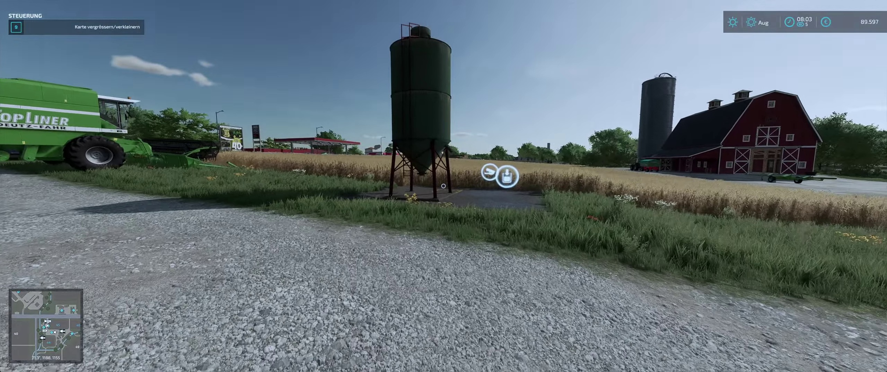